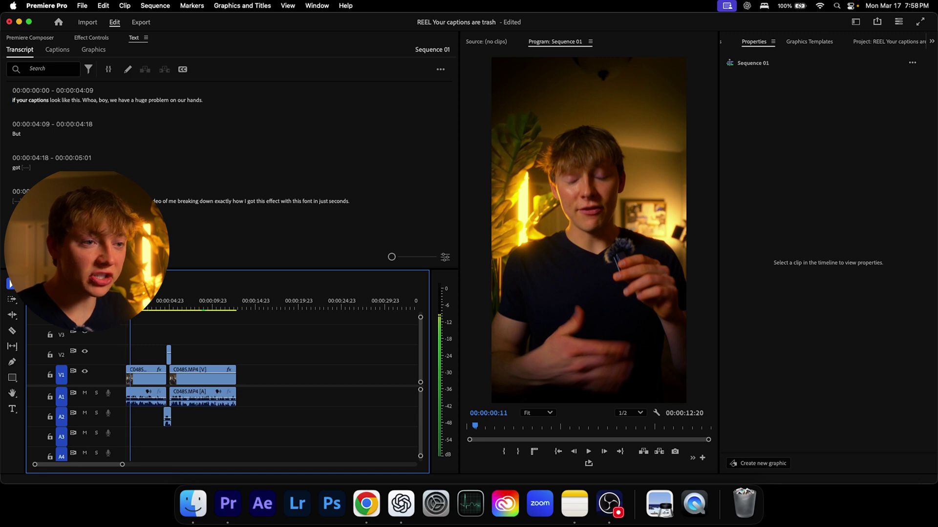
# Add a throwaway test text graphic to the frame, then delete it
pyautogui.press('t')
pyautogui.click(581, 260)
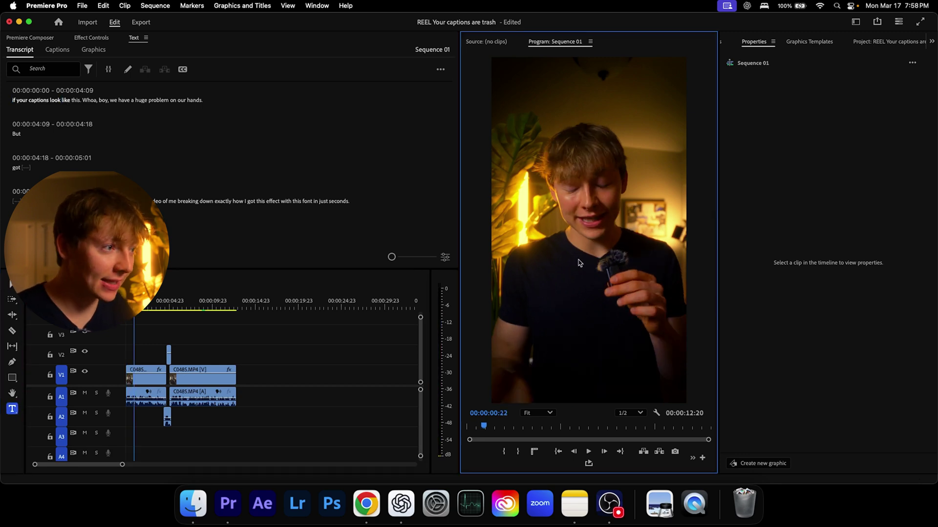
pyautogui.write(';zsdoajhasdGLKOUIh')
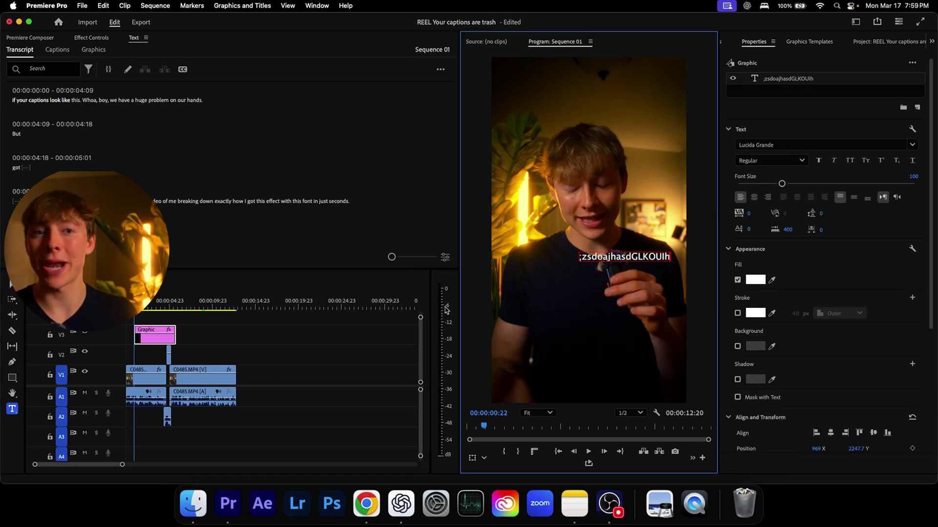
pyautogui.click(226, 352)
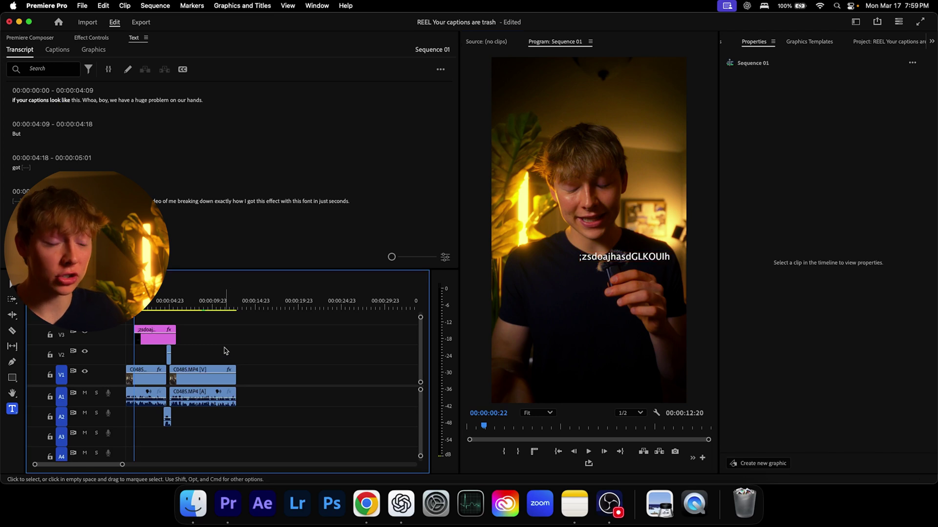
pyautogui.click(163, 337)
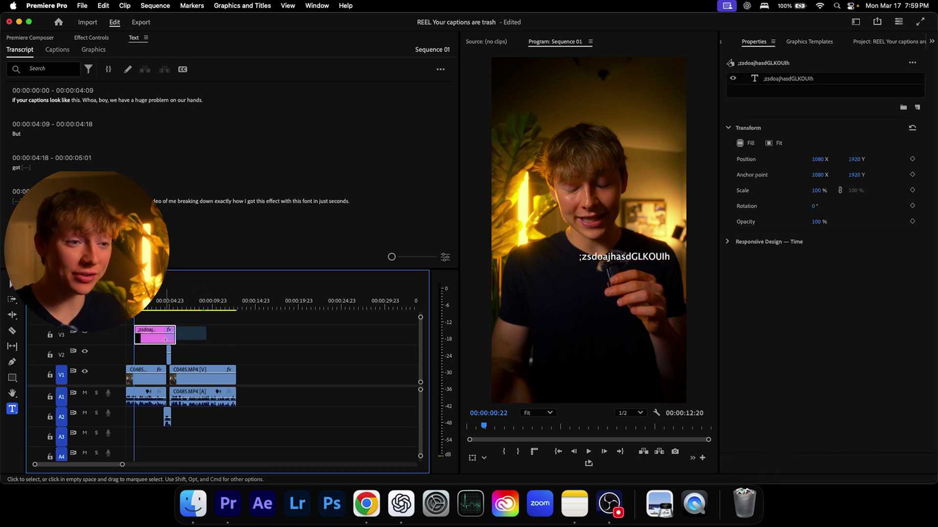
pyautogui.press('Delete')
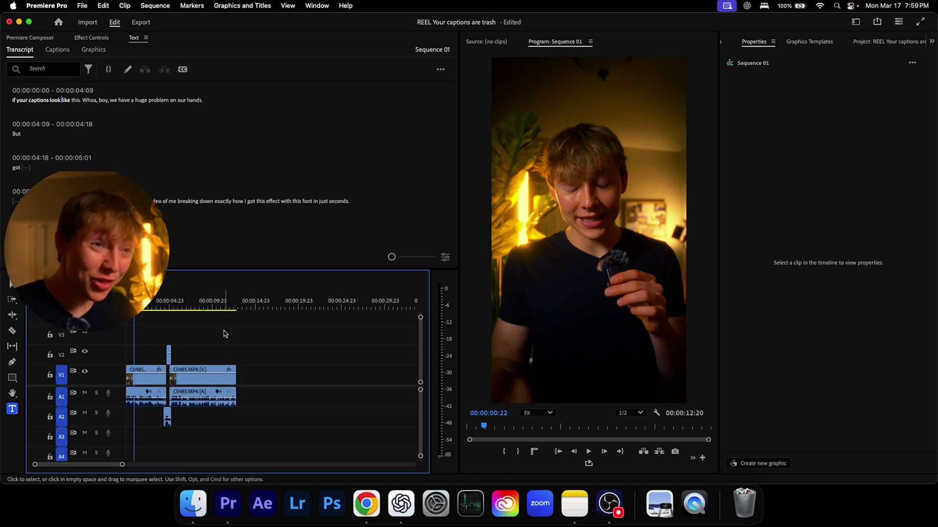
# Bring the Text panel into focus and switch to its Captions section
pyautogui.click(134, 41)
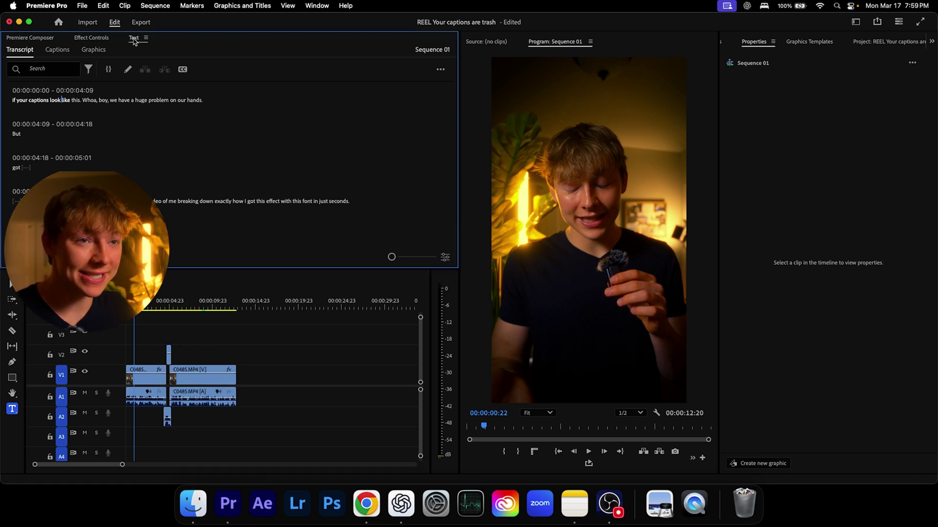
pyautogui.click(311, 7)
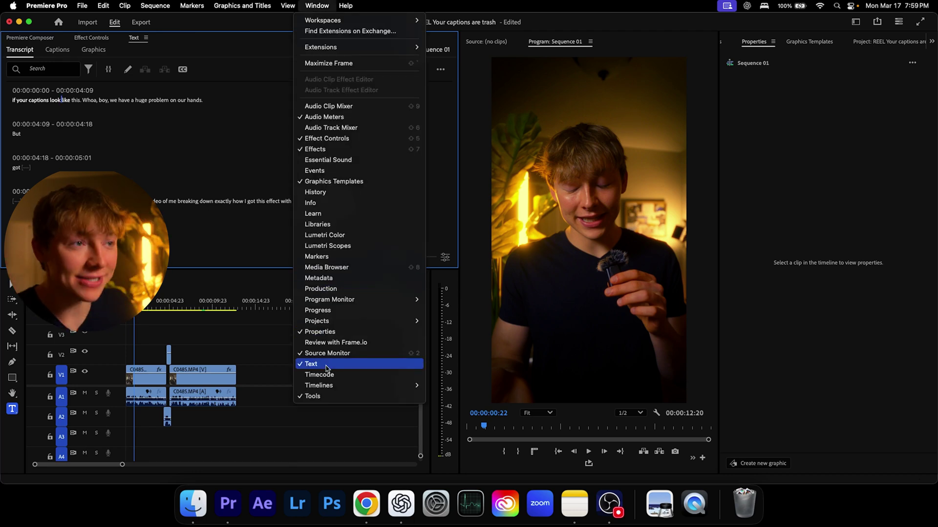
pyautogui.click(223, 356)
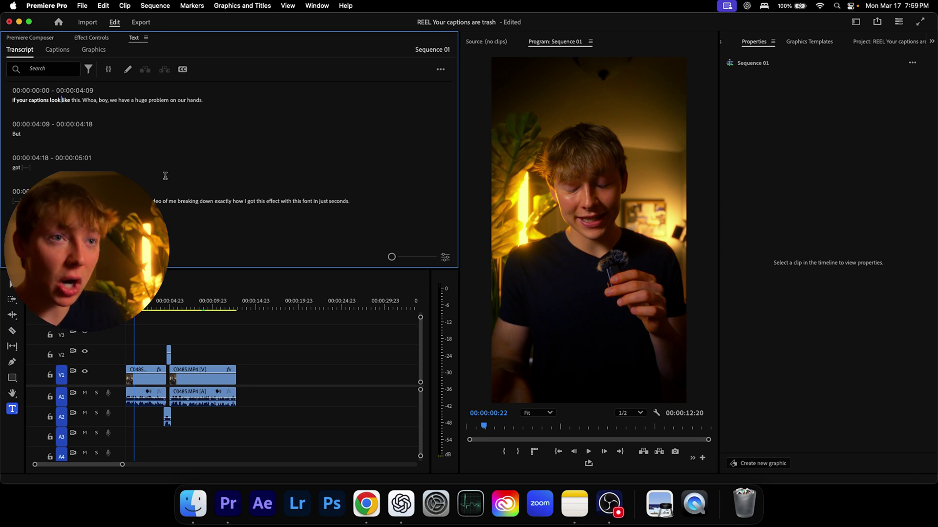
pyautogui.click(58, 50)
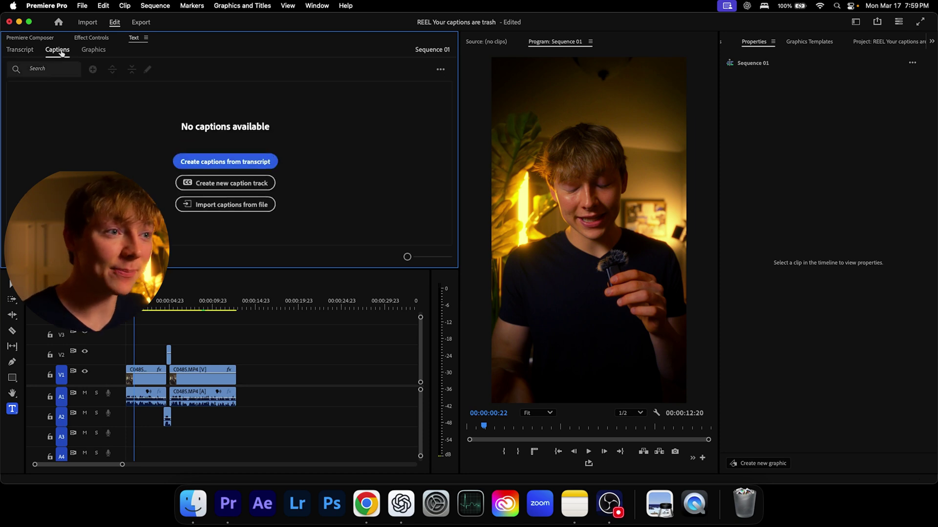
# Create captions from the transcript with max length 7, min duration 1.2 s, single line
pyautogui.click(214, 162)
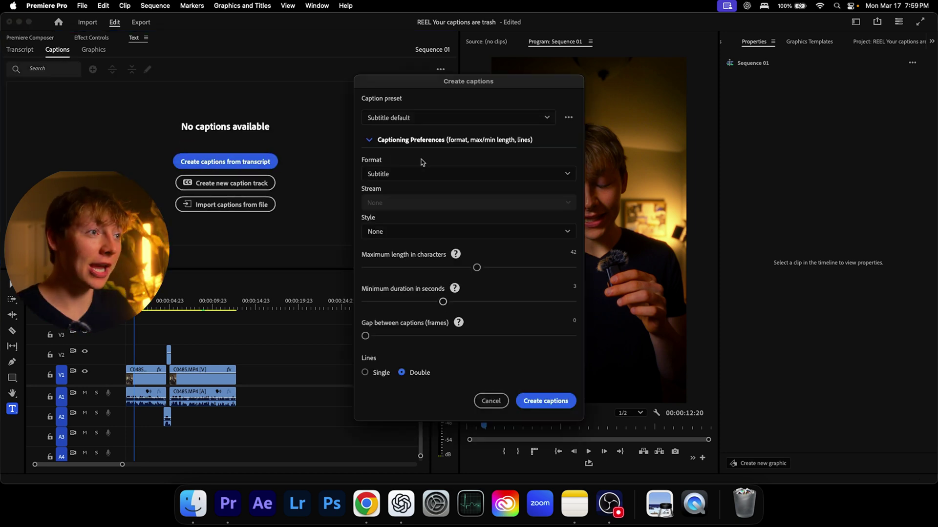
pyautogui.moveTo(477, 79); pyautogui.dragTo(449, 34)
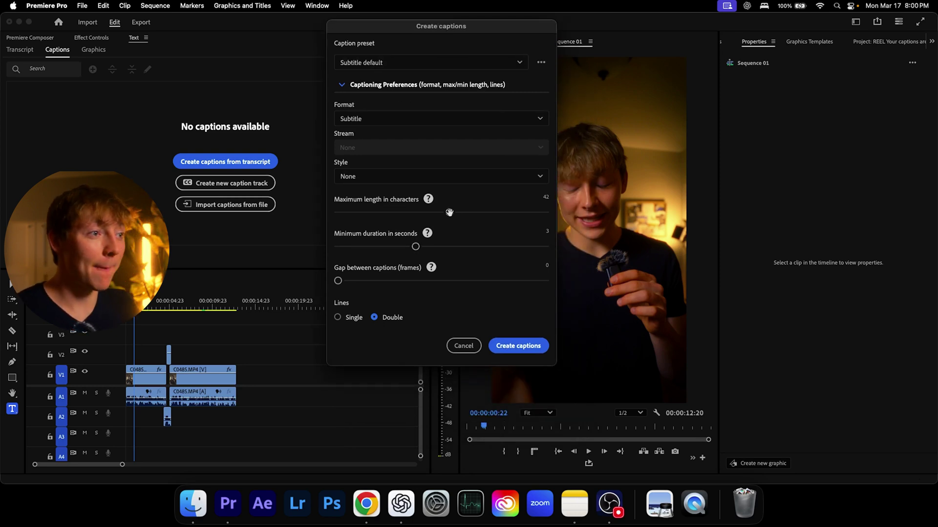
pyautogui.moveTo(450, 212); pyautogui.dragTo(313, 216)
pyautogui.moveTo(417, 245); pyautogui.dragTo(322, 247)
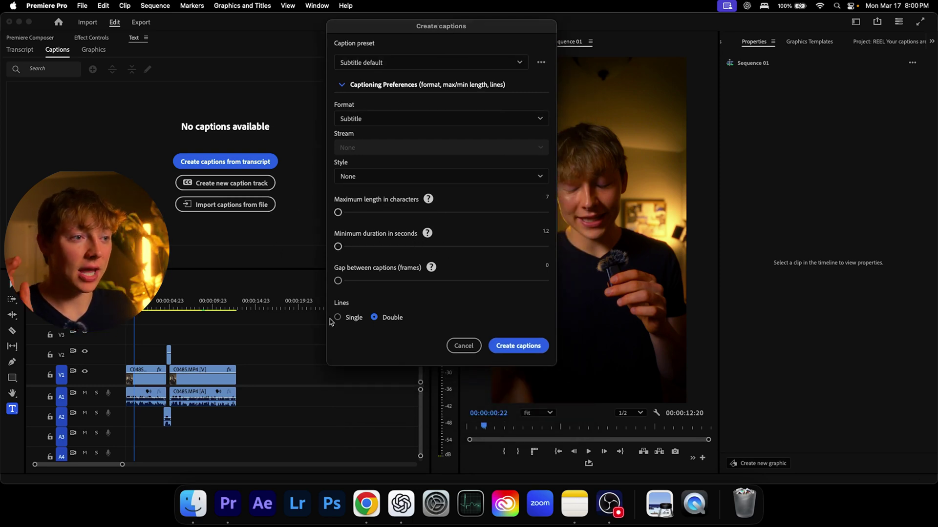
pyautogui.click(338, 318)
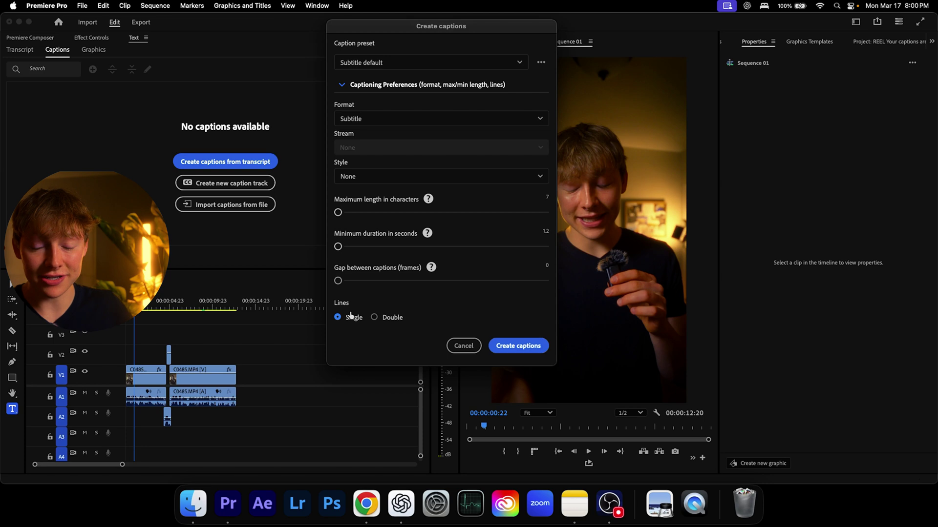
pyautogui.click(521, 347)
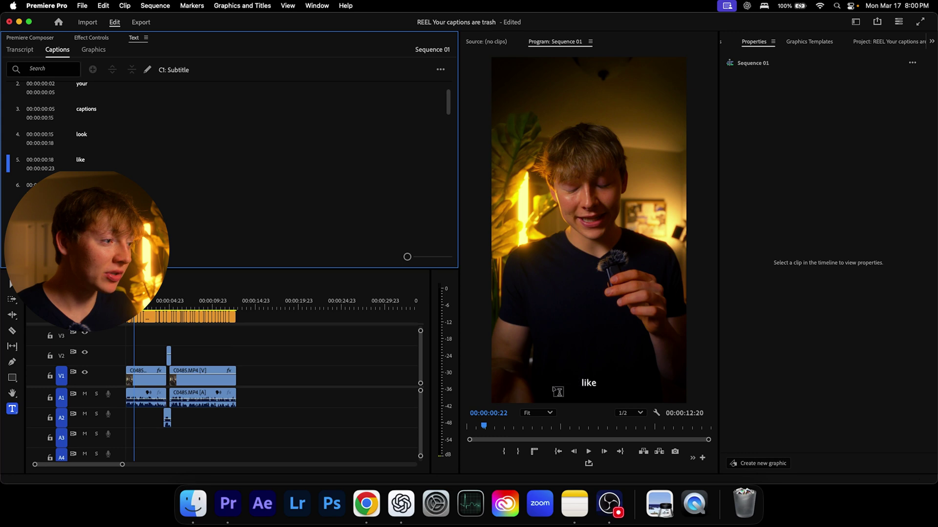
# Move the playhead to 00:00:05:16 and mute audio tracks A1 and A2
pyautogui.click(177, 307)
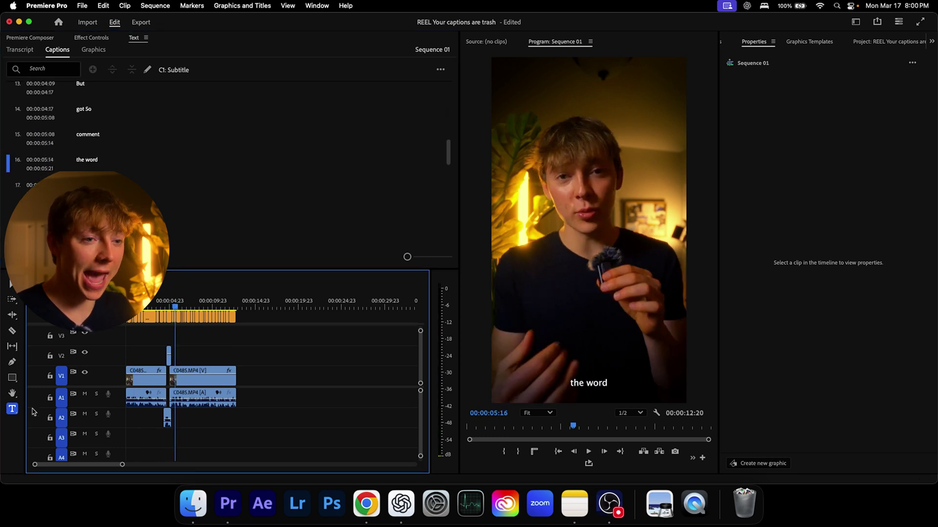
pyautogui.click(84, 394)
pyautogui.click(85, 414)
# Play back to review the word captions, then select all clips on the caption track
pyautogui.press('space')
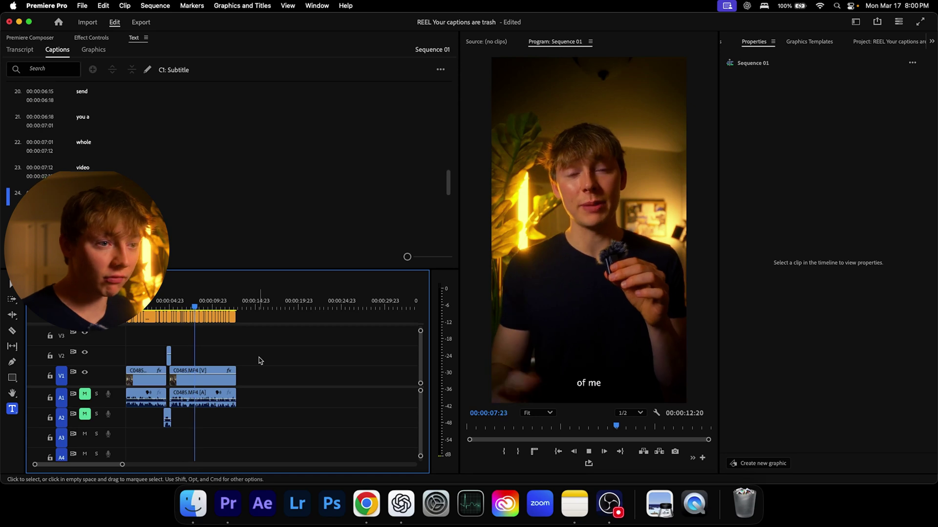
pyautogui.press('space')
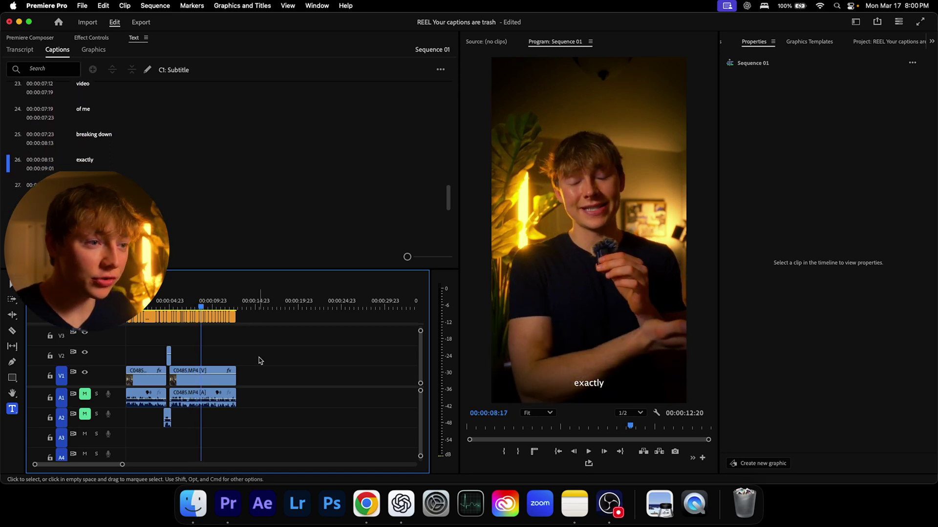
pyautogui.moveTo(266, 311); pyautogui.dragTo(164, 324)
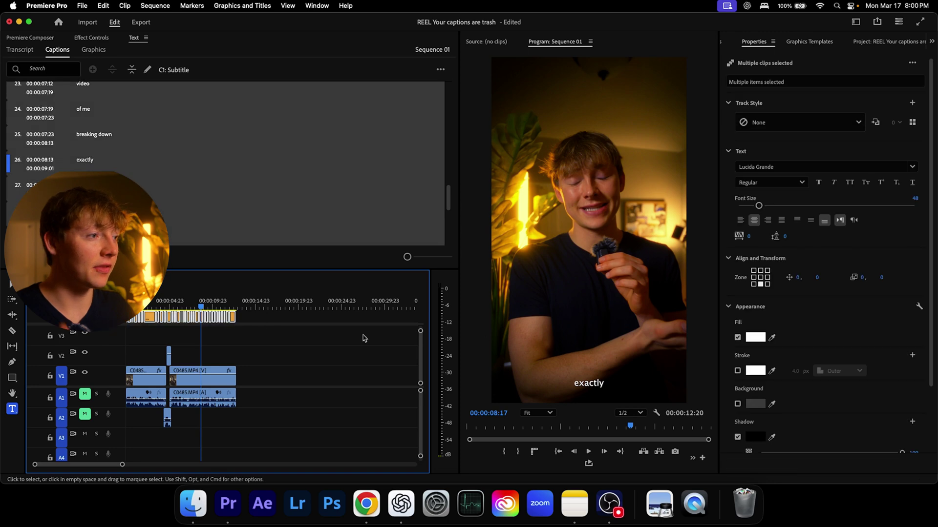
# Centre-align the captions, set font size 92 and vertical offset 153
pyautogui.click(761, 278)
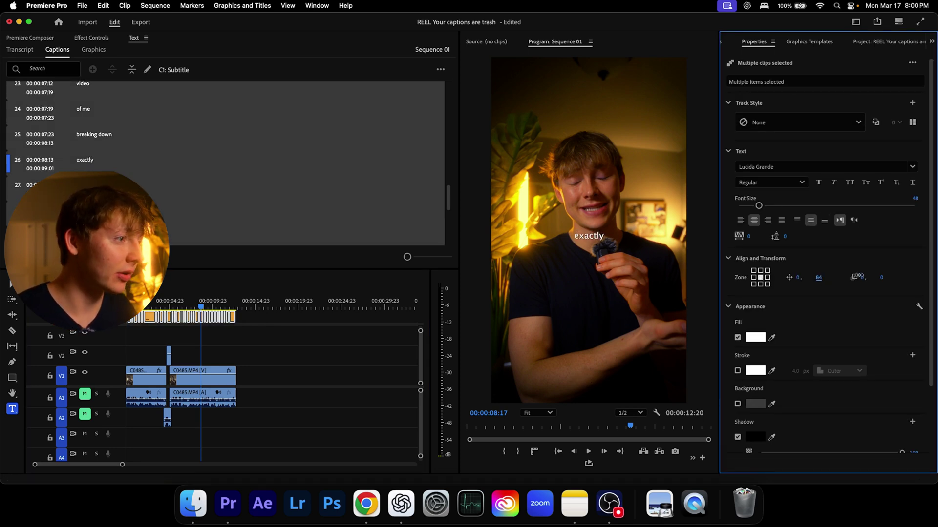
pyautogui.moveTo(759, 206); pyautogui.dragTo(778, 205)
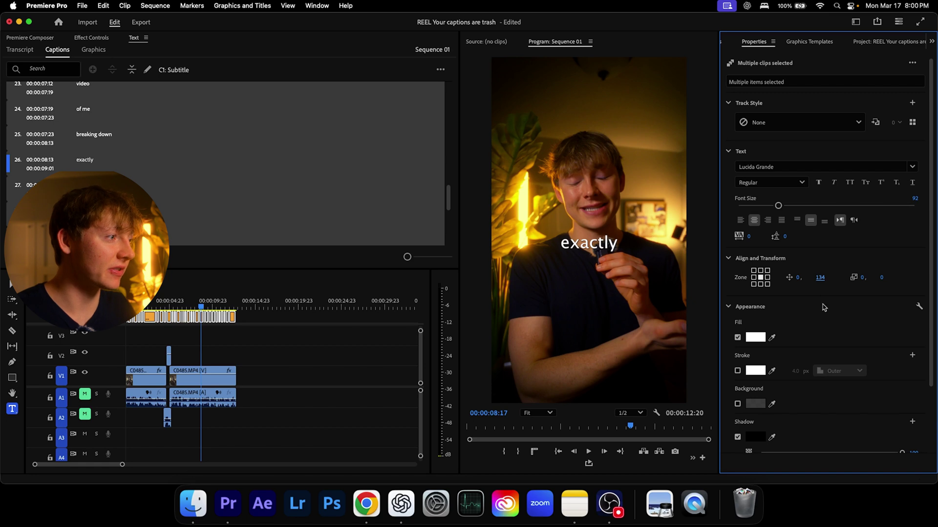
pyautogui.moveTo(820, 278); pyautogui.dragTo(831, 276)
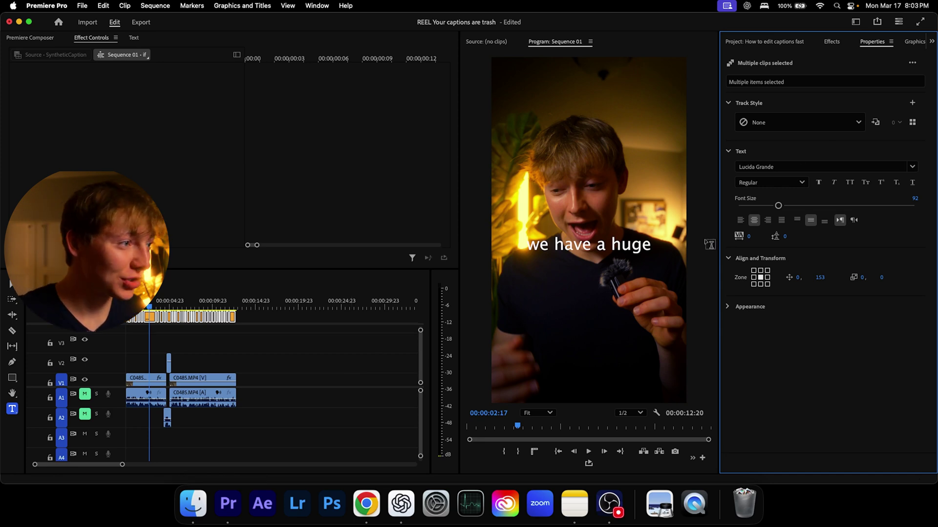
# Browse fonts but keep Lucida Grande, and raise the caption font size to 102
pyautogui.click(911, 167)
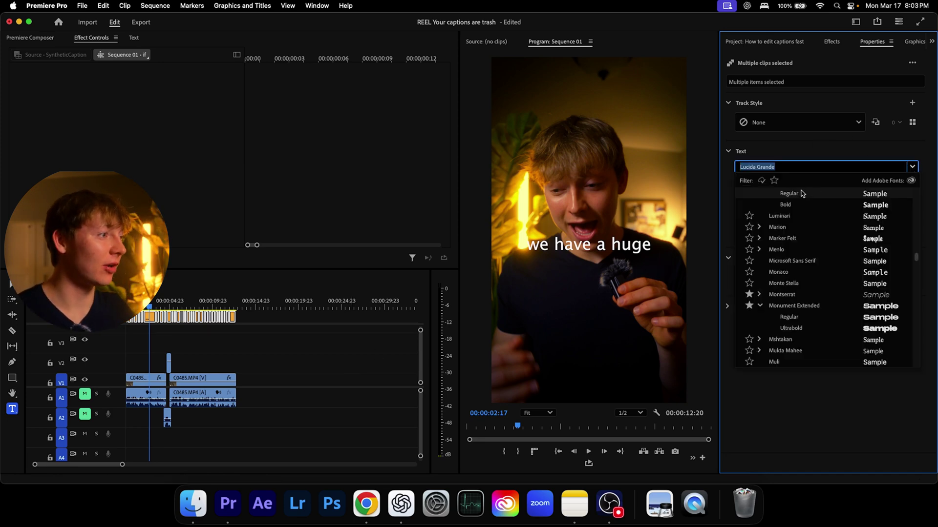
pyautogui.scroll(-15, 796, 254)
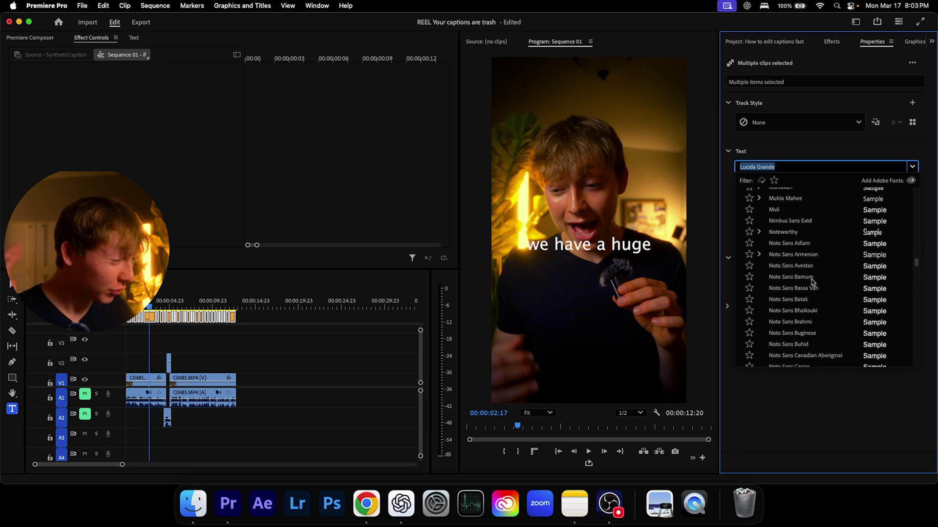
pyautogui.scroll(-15, 801, 271)
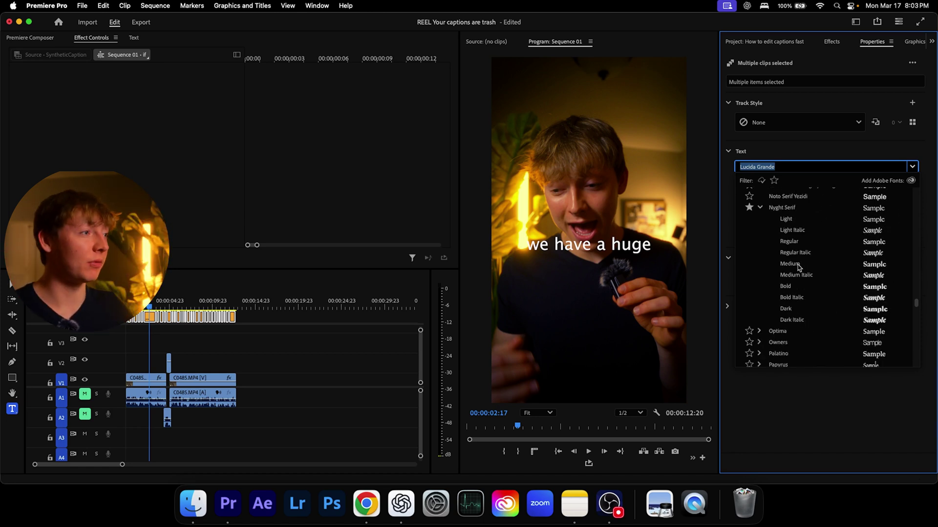
pyautogui.click(912, 166)
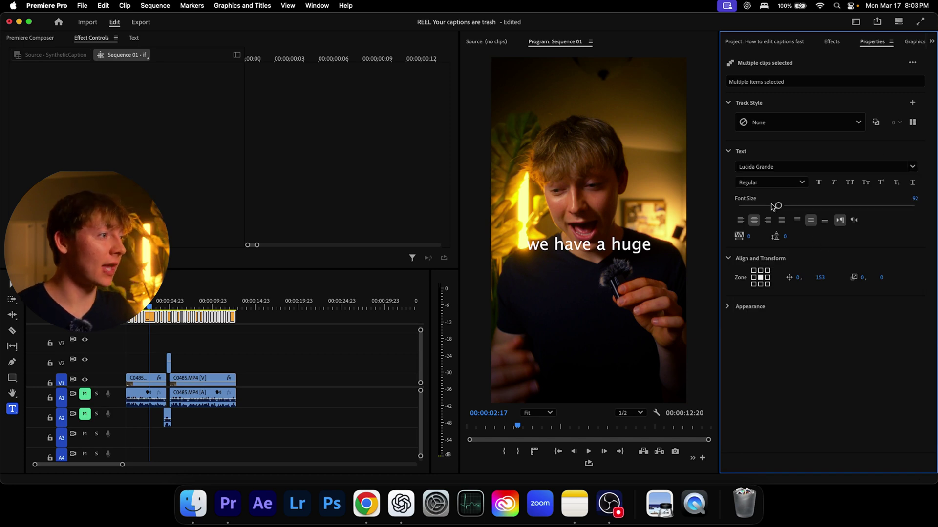
pyautogui.moveTo(778, 206); pyautogui.dragTo(782, 207)
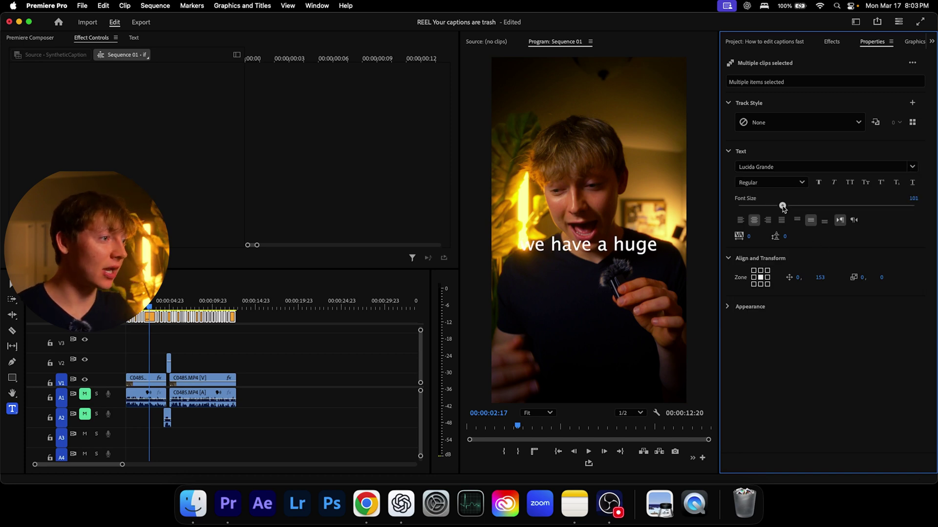
pyautogui.click(728, 306)
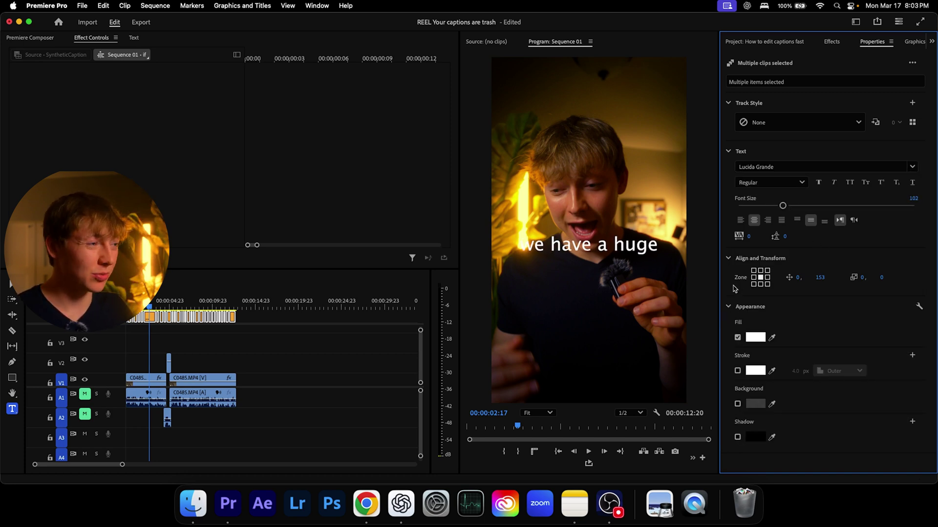
pyautogui.click(730, 307)
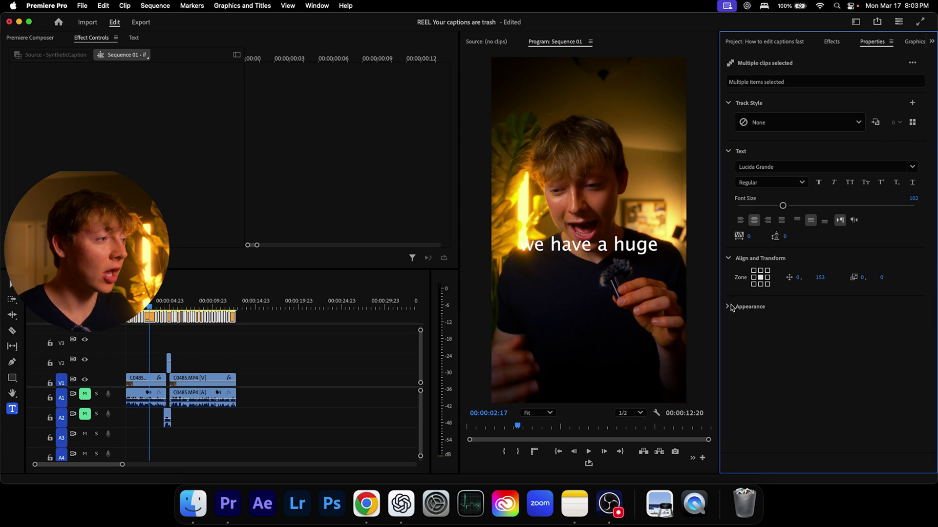
# Include open-project caption styles and try several bold white caption styles
pyautogui.click(913, 123)
pyautogui.click(747, 115)
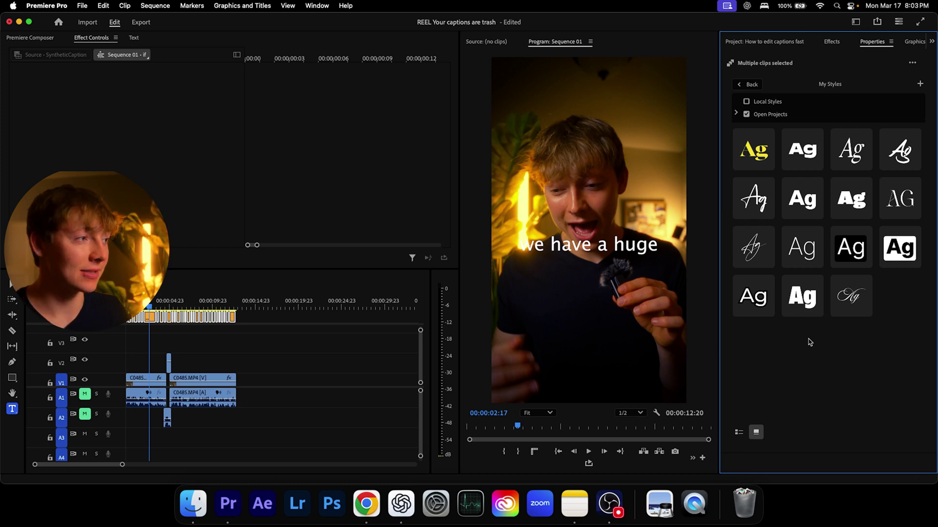
pyautogui.click(806, 156)
pyautogui.click(803, 193)
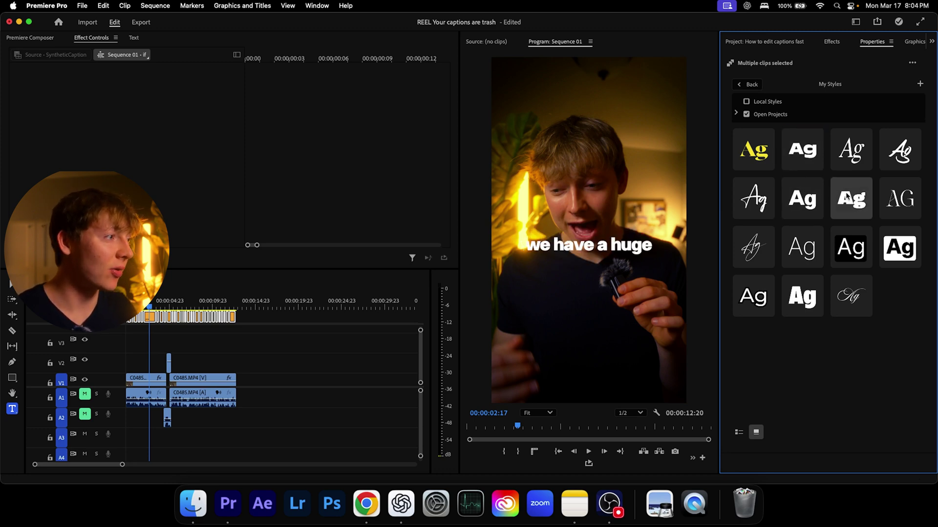
pyautogui.click(843, 195)
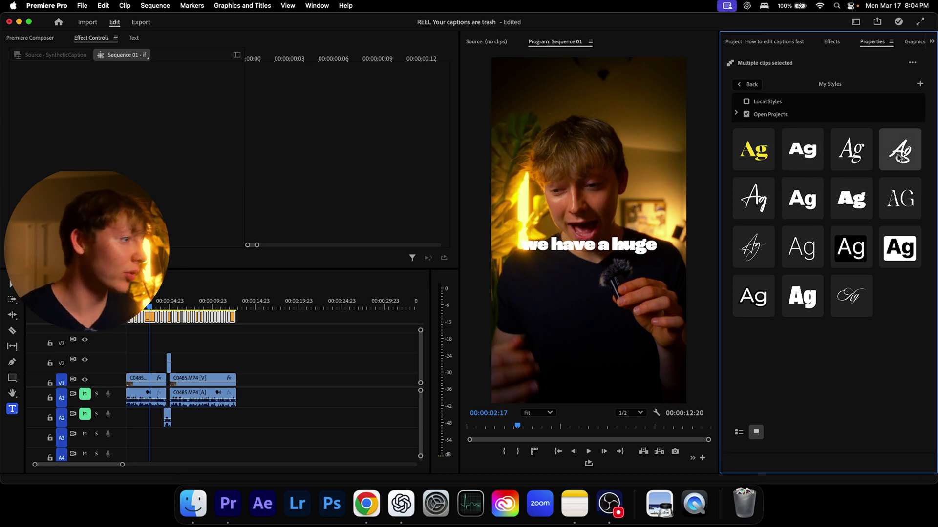
# Apply the bold Ag style to the captions and preview it around the "you a" caption
pyautogui.click(186, 303)
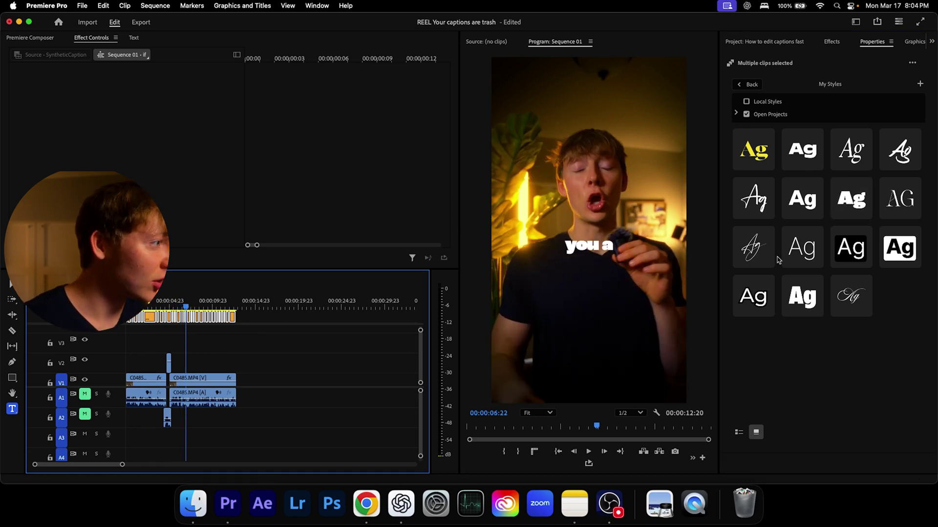
pyautogui.click(809, 306)
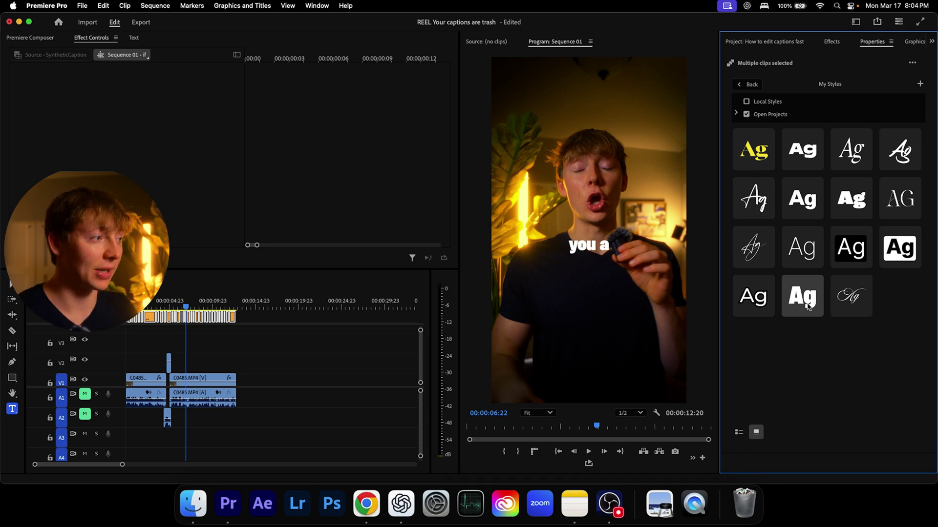
pyautogui.click(189, 306)
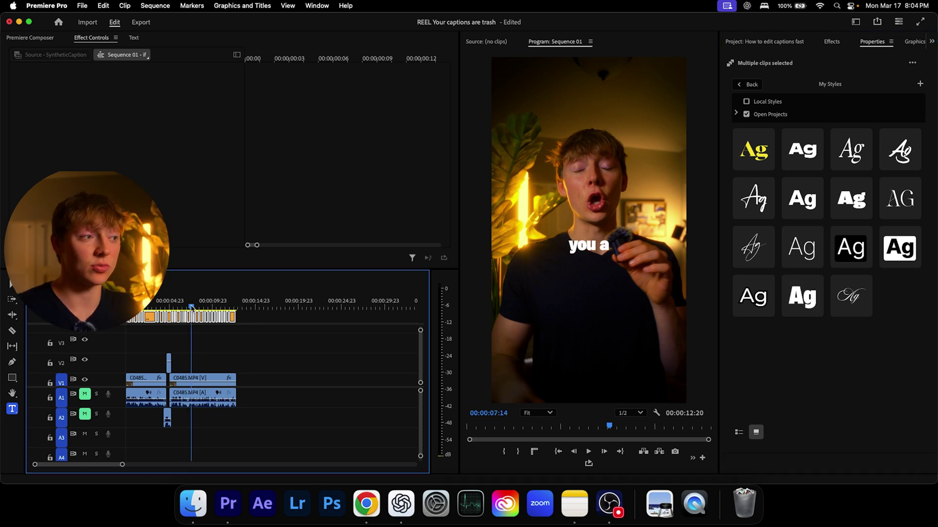
pyautogui.press('space')
pyautogui.press('space')
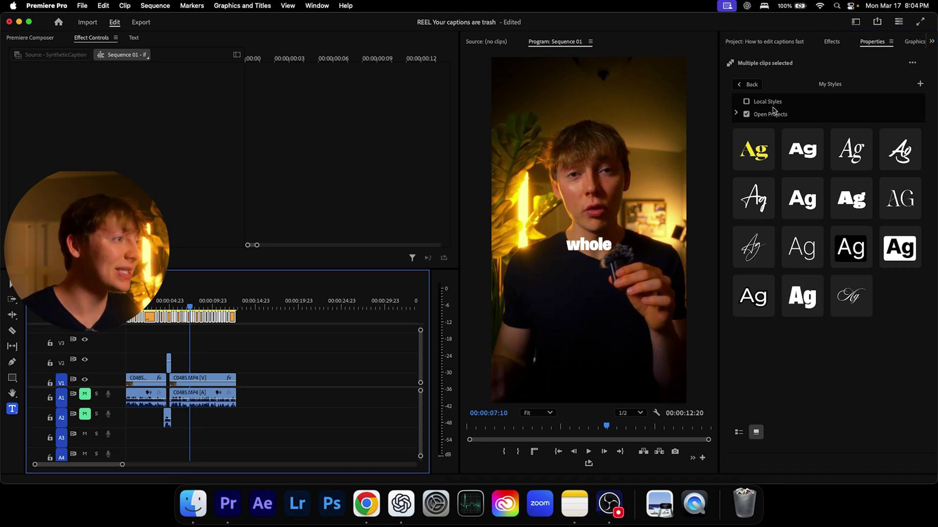
# Hide open-project styles and show the project's caption style templates
pyautogui.click(746, 115)
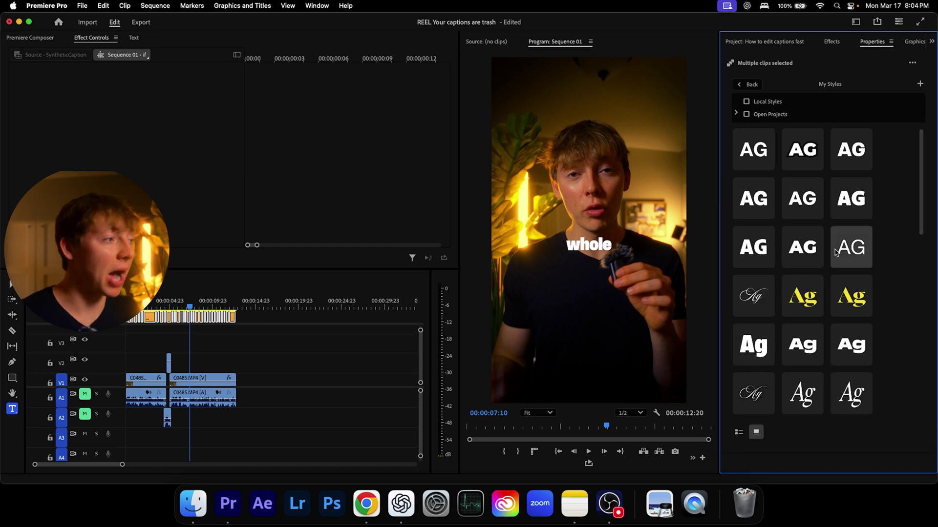
pyautogui.click(830, 41)
pyautogui.click(785, 43)
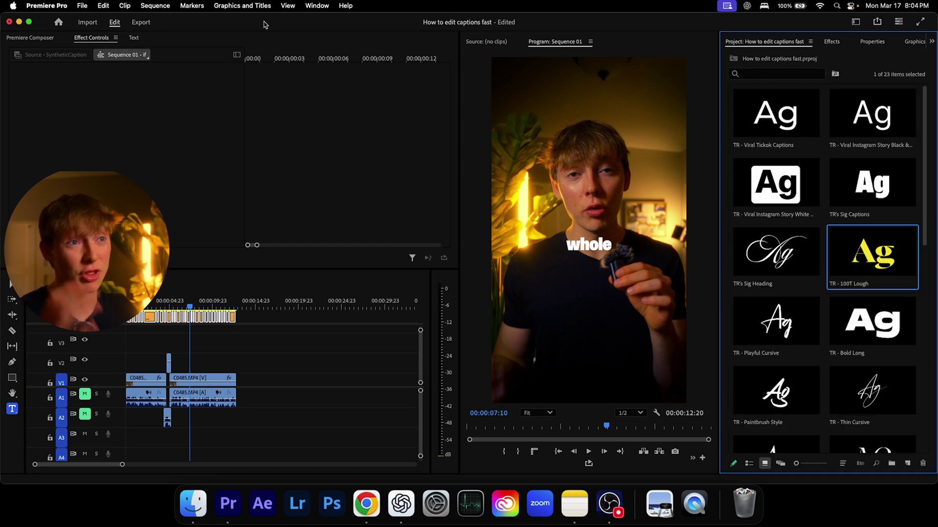
# Upgrade the selected caption clips to graphic clips on track V3 via Graphics and Titles
pyautogui.click(250, 6)
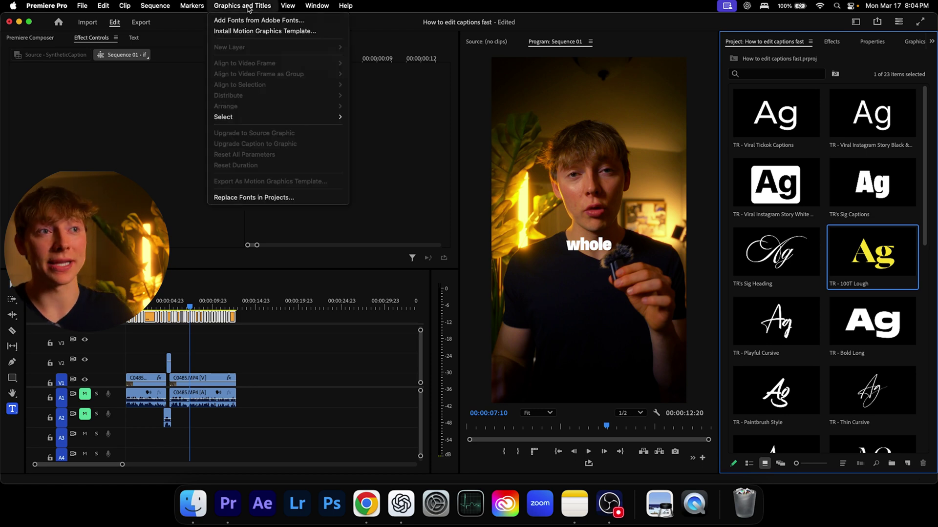
pyautogui.click(239, 323)
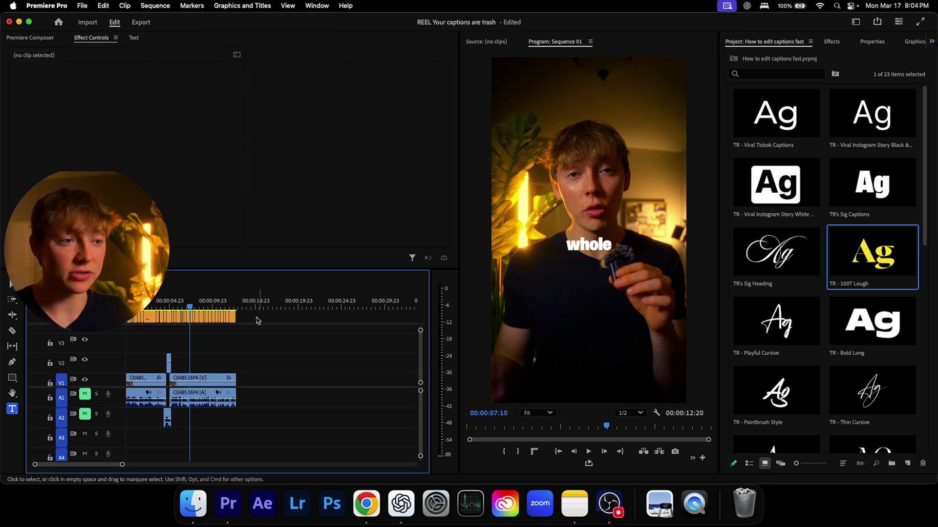
pyautogui.click(236, 6)
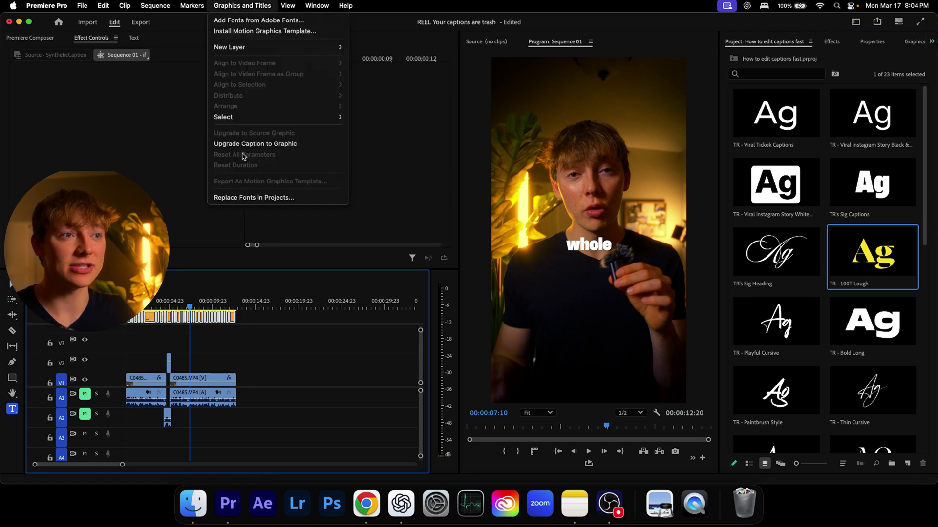
pyautogui.click(253, 145)
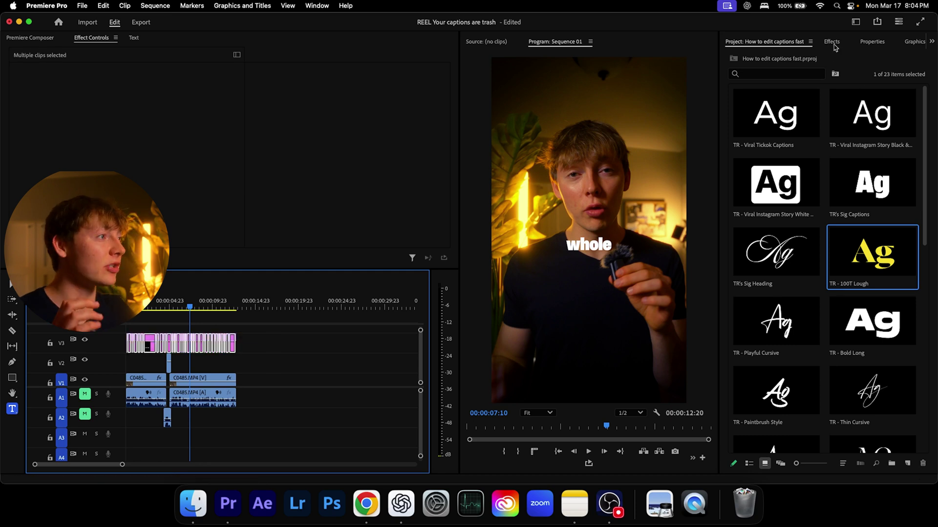
pyautogui.click(833, 42)
# Expand TR - All Presets > TR - Captions Presets and drop TR - Drop Shadow onto the V3 captions
pyautogui.click(730, 78)
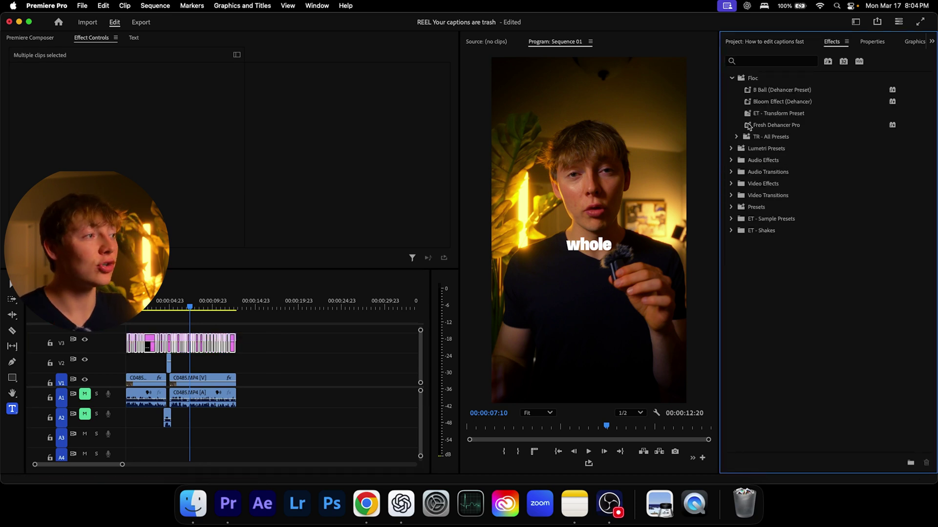
pyautogui.click(736, 137)
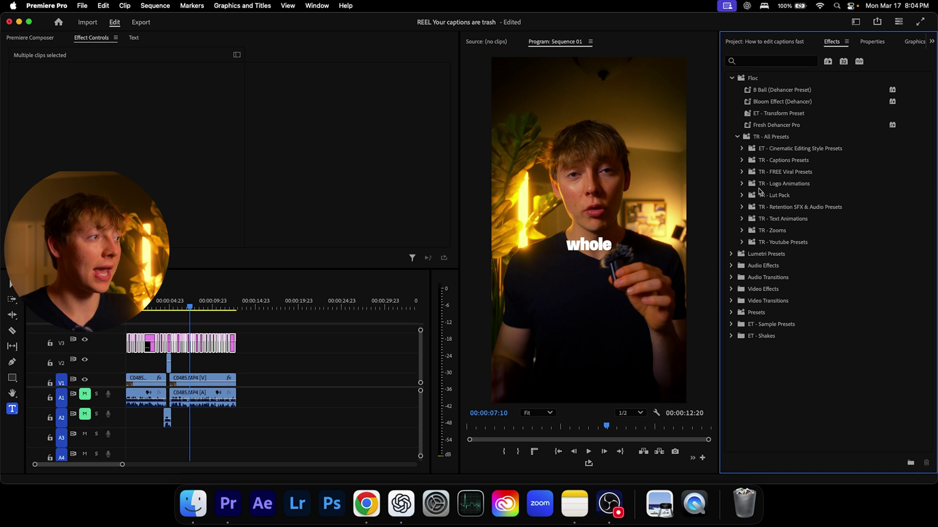
pyautogui.click(796, 163)
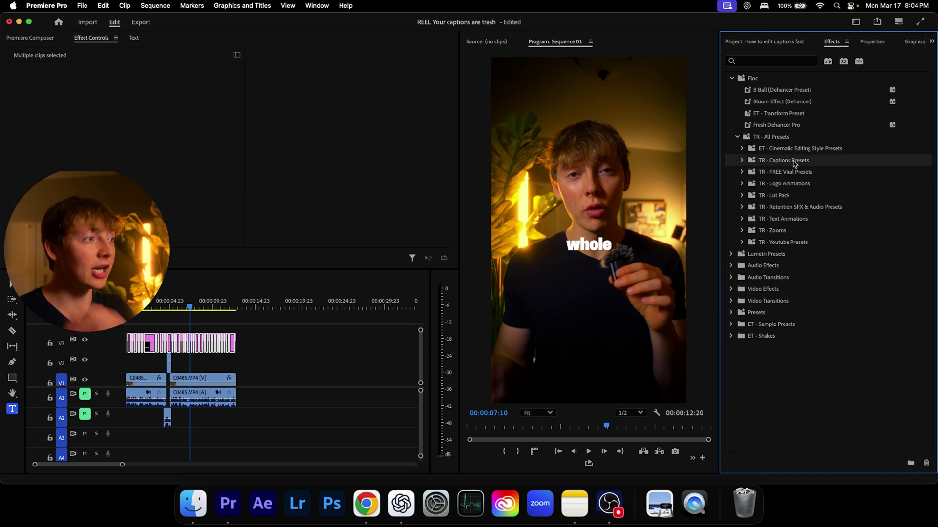
pyautogui.click(739, 161)
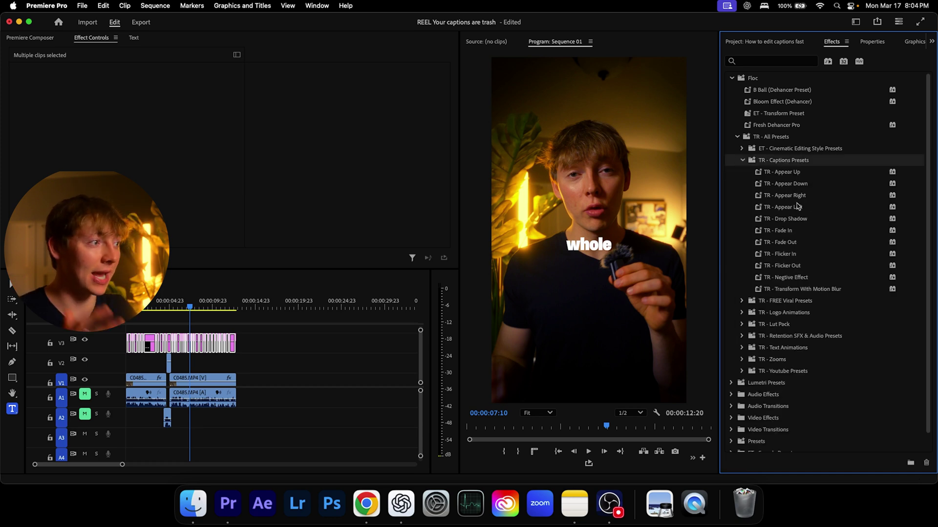
pyautogui.moveTo(791, 219); pyautogui.dragTo(401, 323)
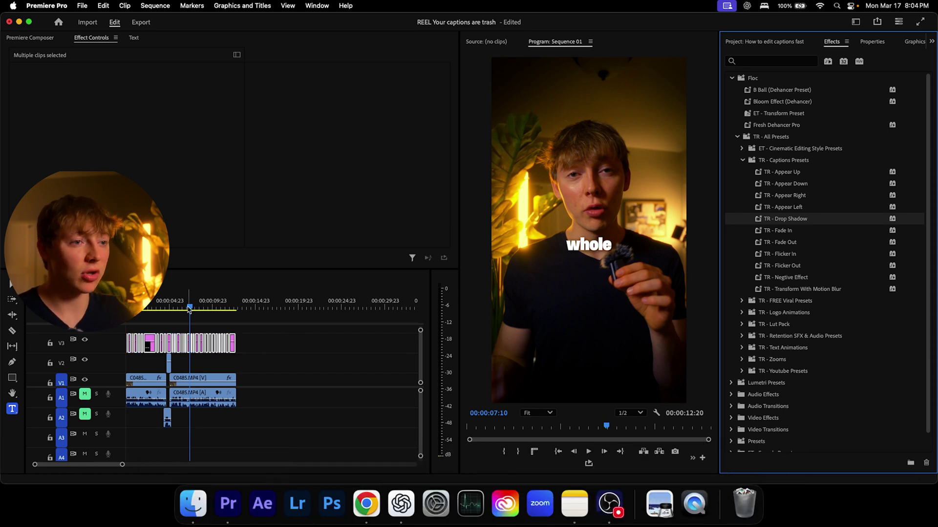
pyautogui.moveTo(190, 309); pyautogui.dragTo(183, 306)
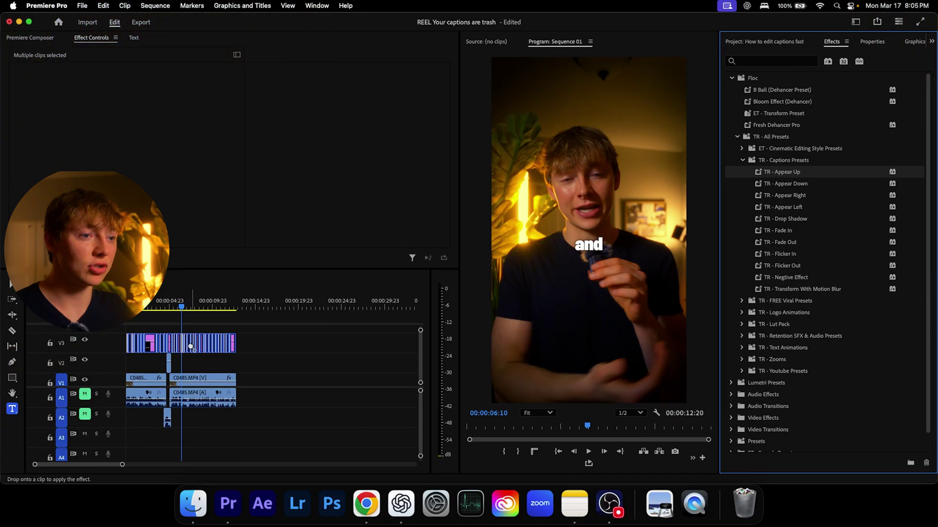
pyautogui.scroll(5, 198, 348)
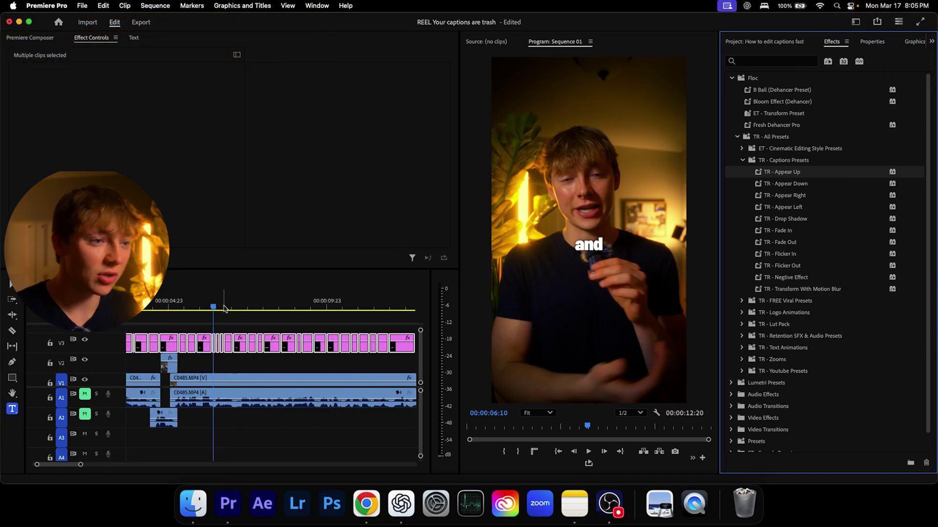
pyautogui.scroll(-5, 215, 362)
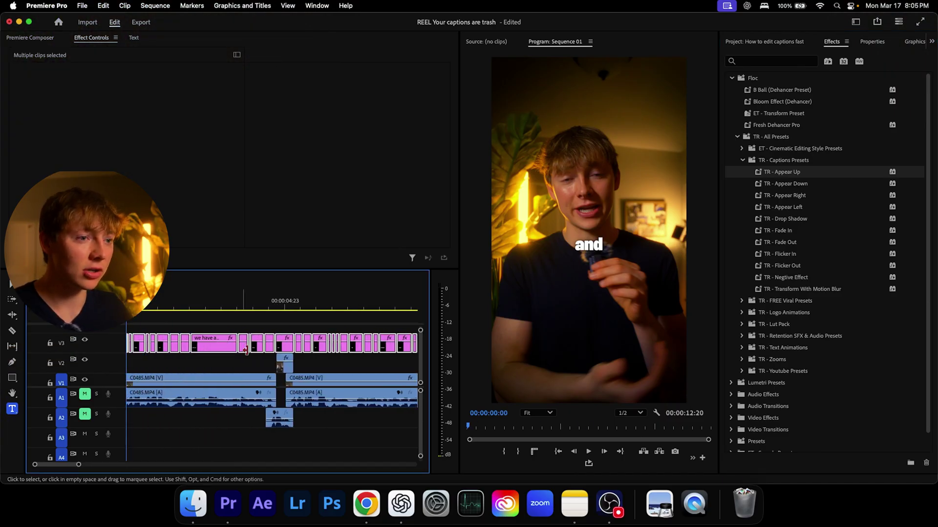
pyautogui.press('Home')
pyautogui.scroll(-5, 219, 364)
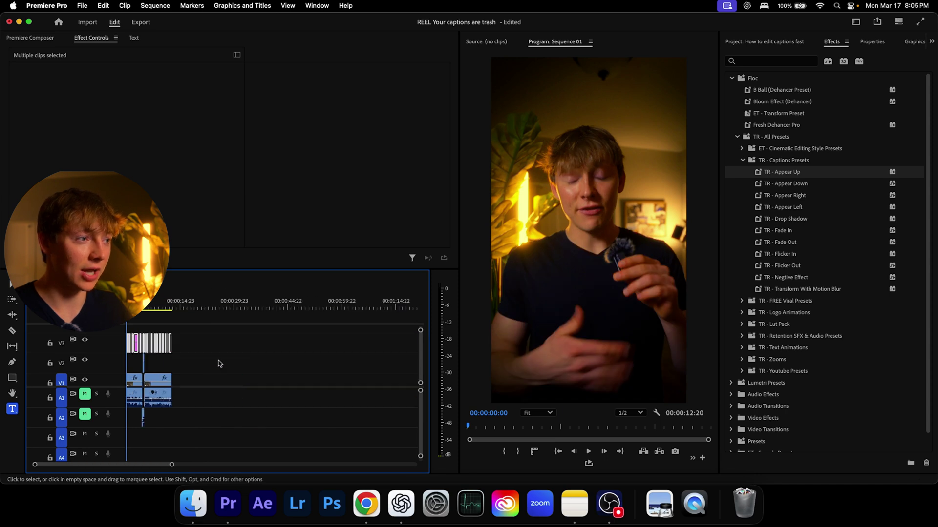
pyautogui.press('space')
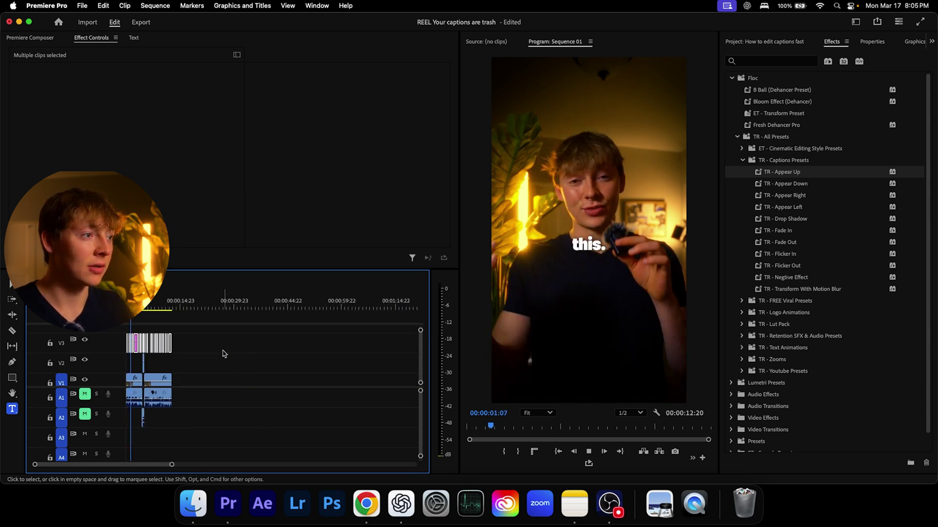
pyautogui.press('space')
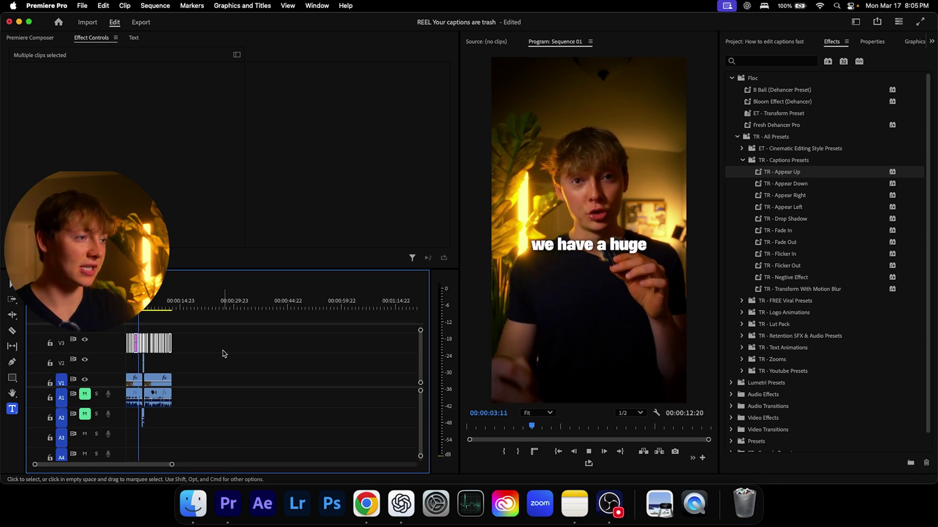
pyautogui.press('space')
pyautogui.scroll(5, 172, 355)
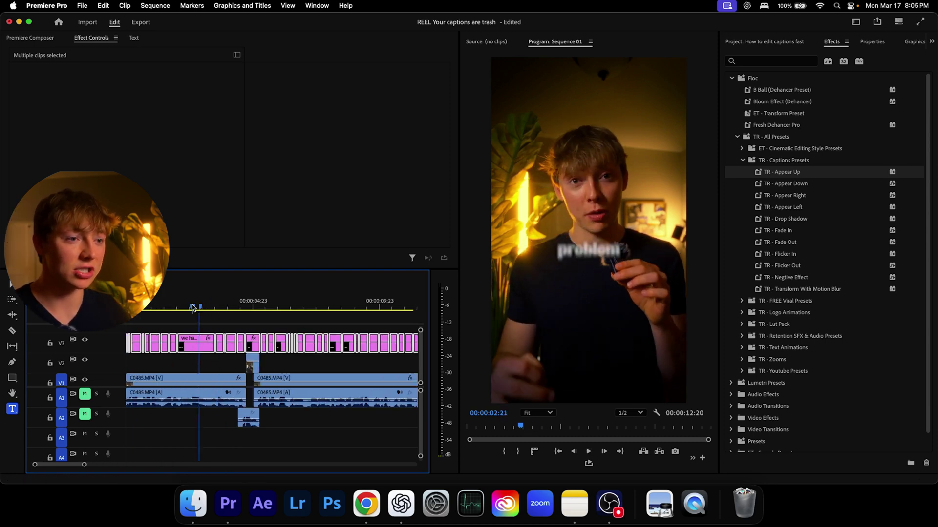
pyautogui.moveTo(193, 308); pyautogui.dragTo(178, 308)
pyautogui.click(204, 370)
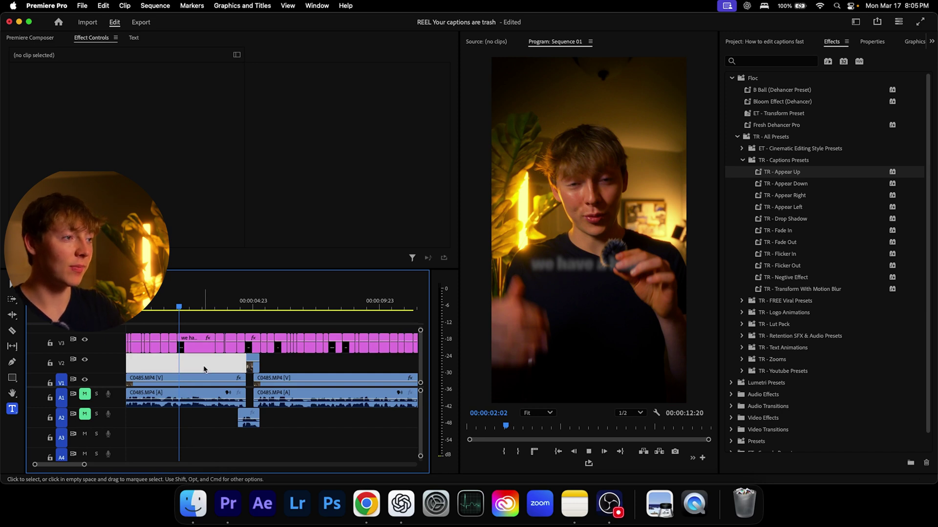
pyautogui.press('space')
pyautogui.scroll(-5, 239, 353)
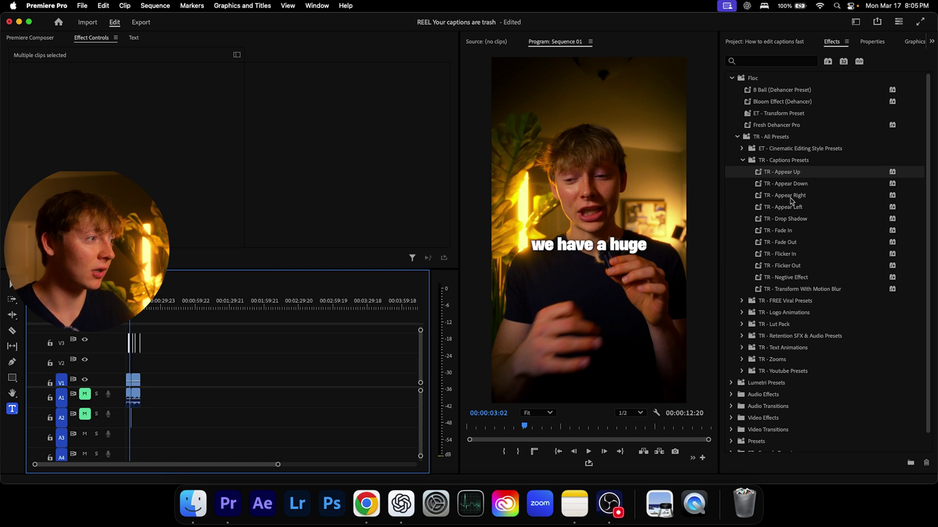
pyautogui.moveTo(792, 195); pyautogui.dragTo(206, 318)
# Drop TR - Appear Right onto the V3 caption clips and play the reel to preview
pyautogui.moveTo(131, 344); pyautogui.dragTo(131, 344)
pyautogui.scroll(5, 147, 351)
pyautogui.click(297, 358)
pyautogui.press('space')
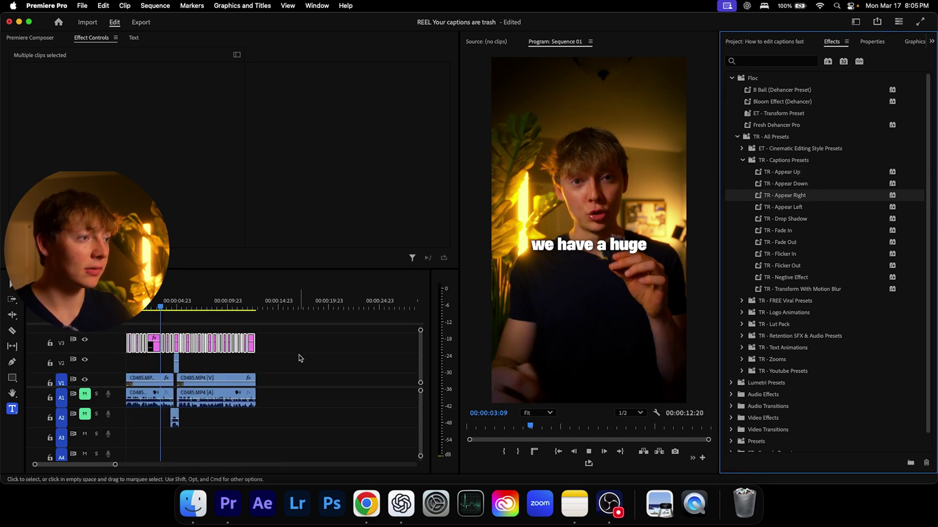